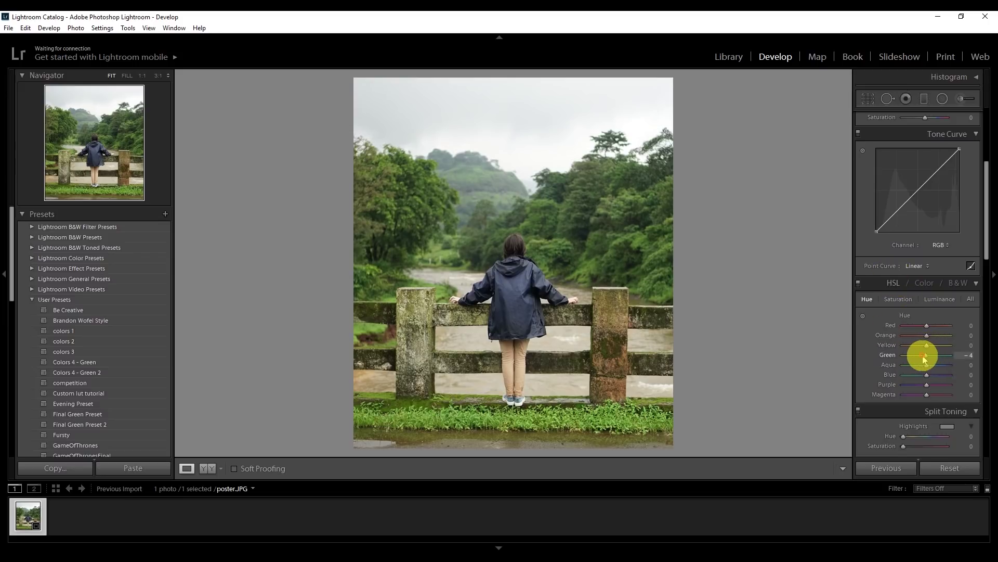
Step: Set the HSL hue sliders to Green -84, Magenta +100, Blue -20 and Yellow -31
mouse_move(913, 357)
left_mouse_down()
mouse_move(882, 360)
mouse_move(910, 359)
left_mouse_up()
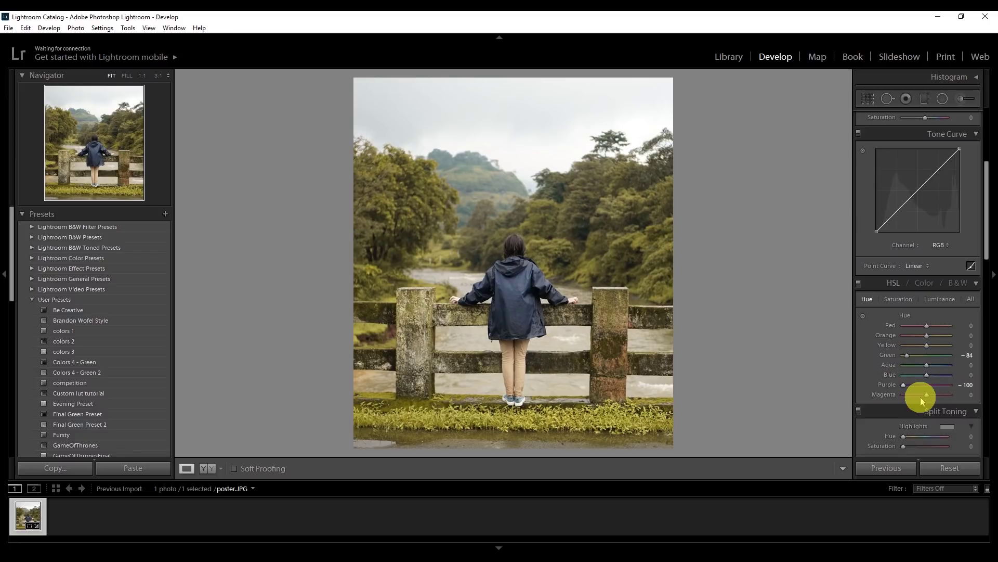
left_click_drag(926, 397, 982, 399)
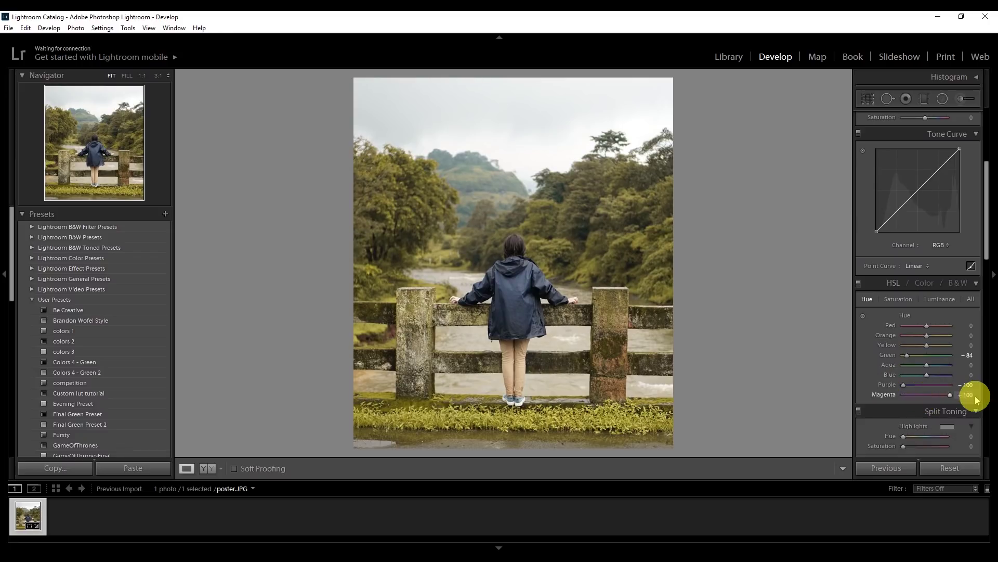
mouse_move(926, 375)
left_mouse_down()
mouse_move(892, 375)
mouse_move(922, 377)
left_mouse_up()
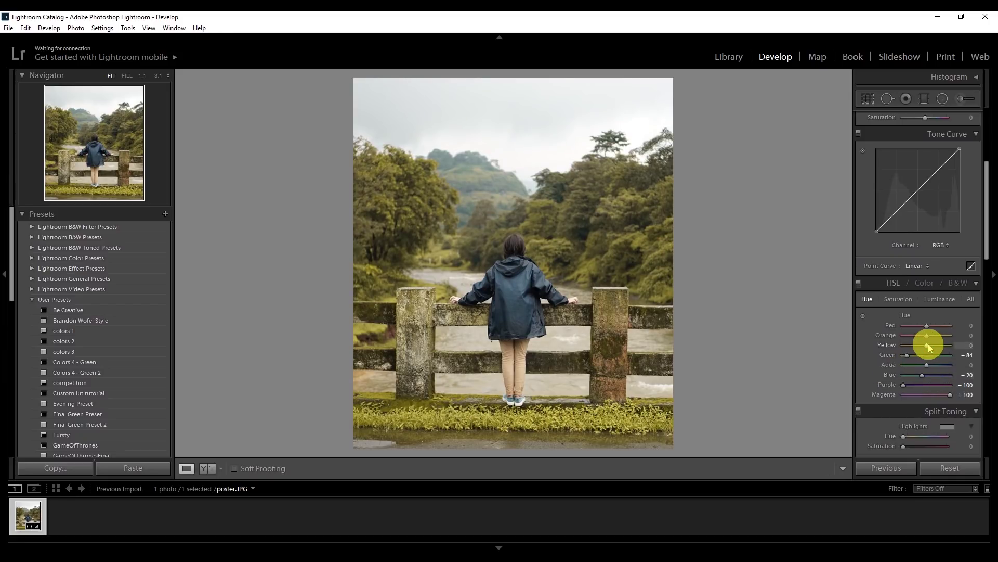
left_click_drag(950, 351, 921, 351)
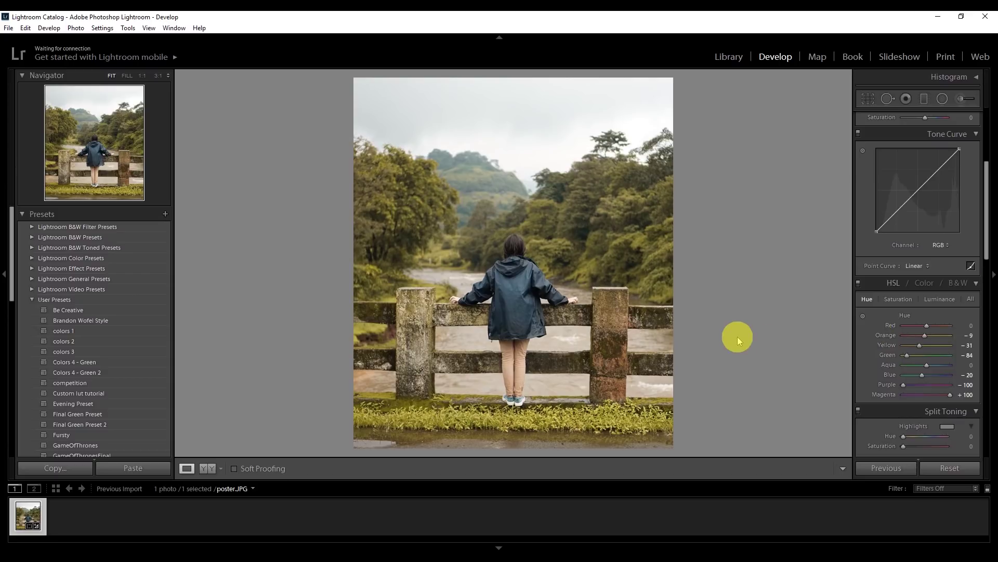
Step: Toggle the HSL hue adjustments off and on twice to compare, leaving them enabled
left_click(858, 284)
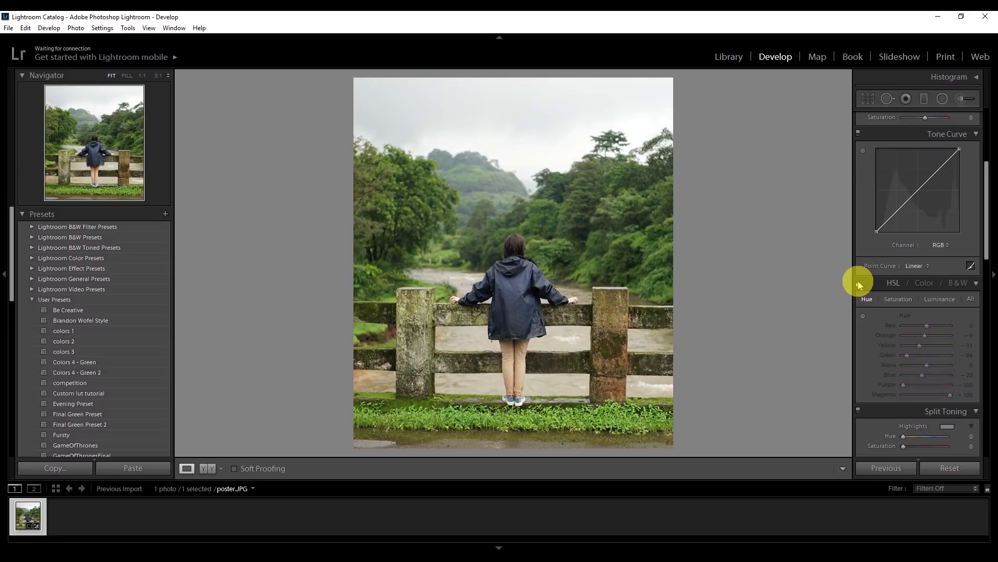
left_click(859, 284)
left_click(859, 286)
left_click(858, 284)
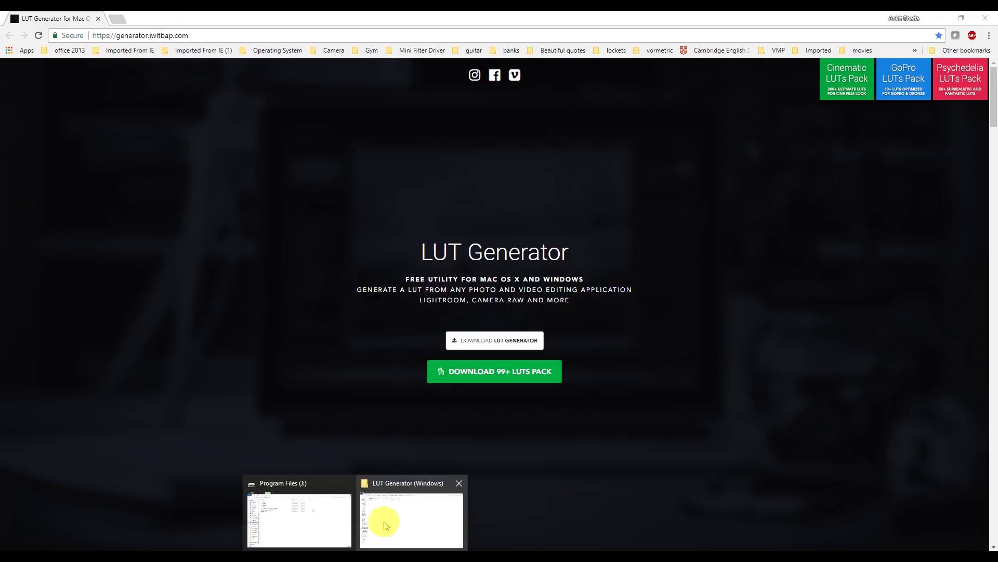
Step: Switch to the LUT Generator (Windows) folder from its File Explorer taskbar thumbnail
left_click(382, 519)
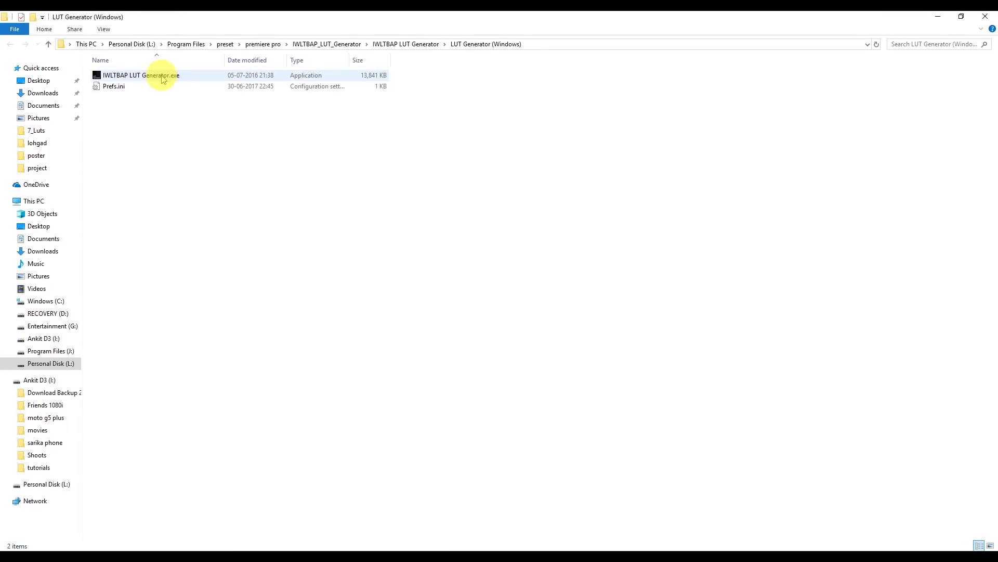
Step: Launch IWLTBAP LUT Generator and generate a neutral HALD into the poster folder on J:
double_click(133, 78)
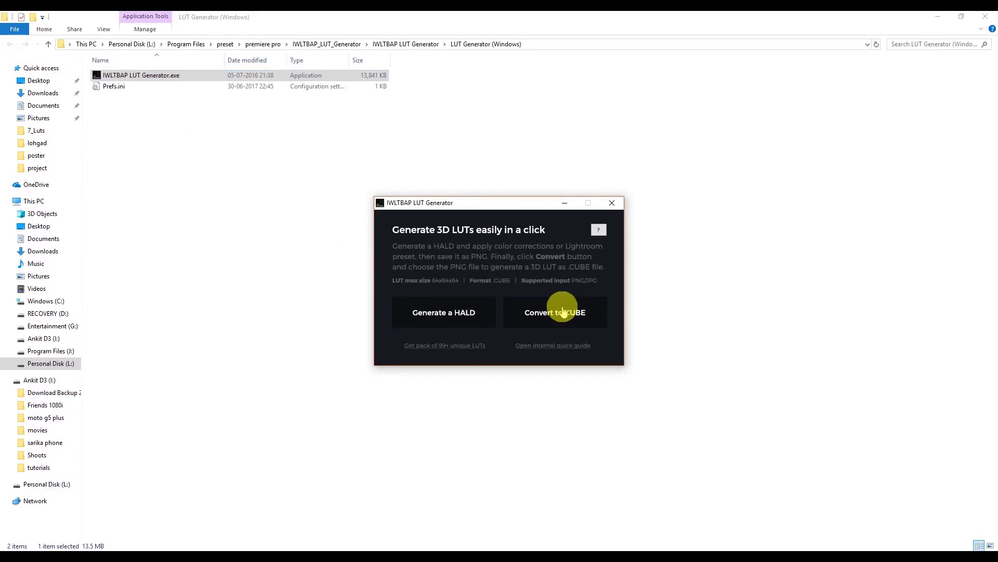
left_click(457, 312)
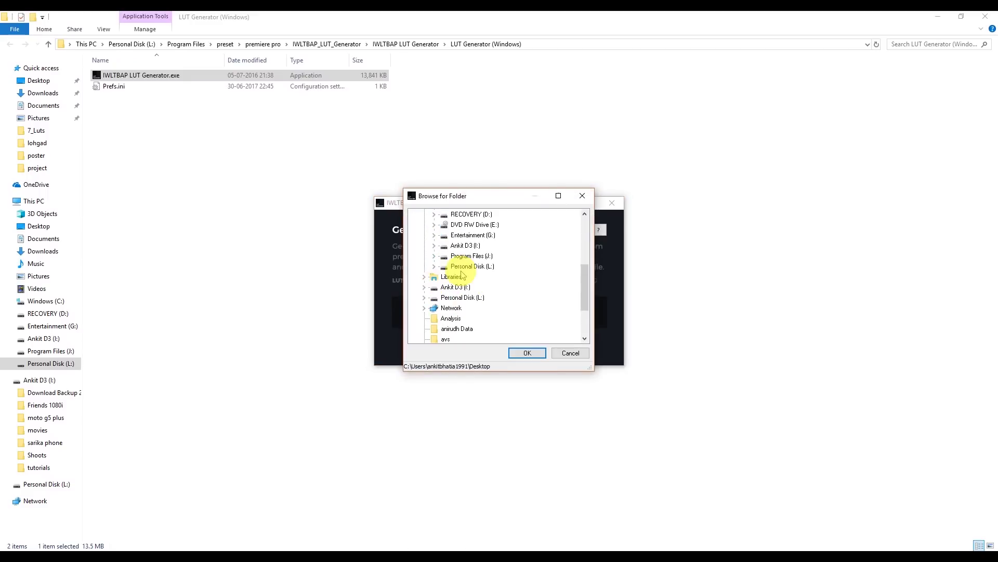
left_click(435, 258)
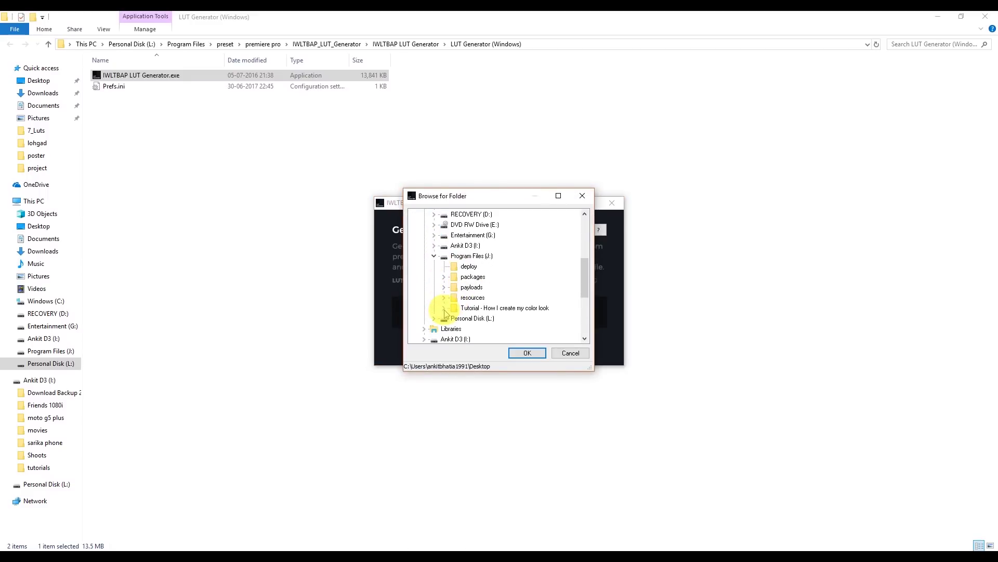
left_click(524, 352)
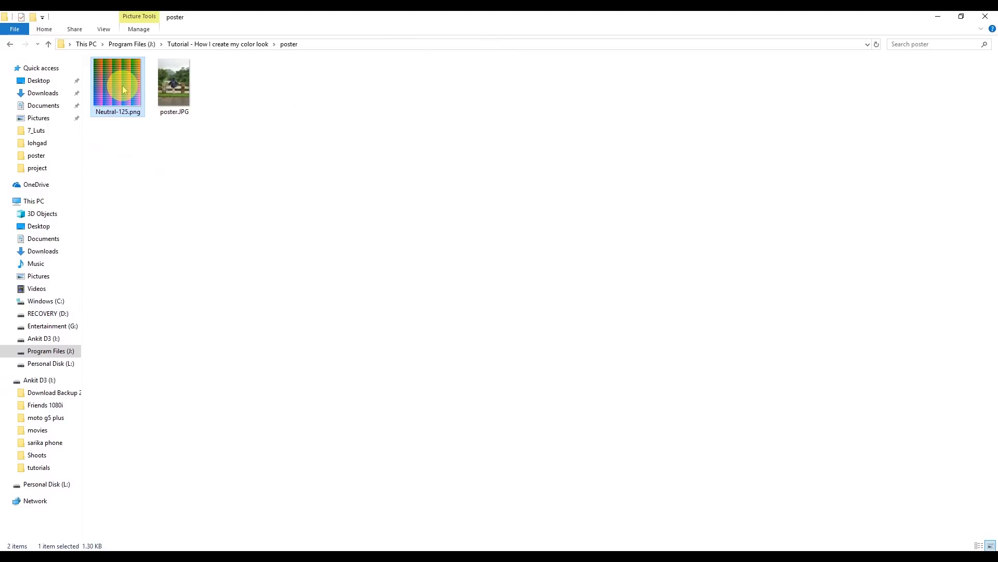
mouse_move(535, 552)
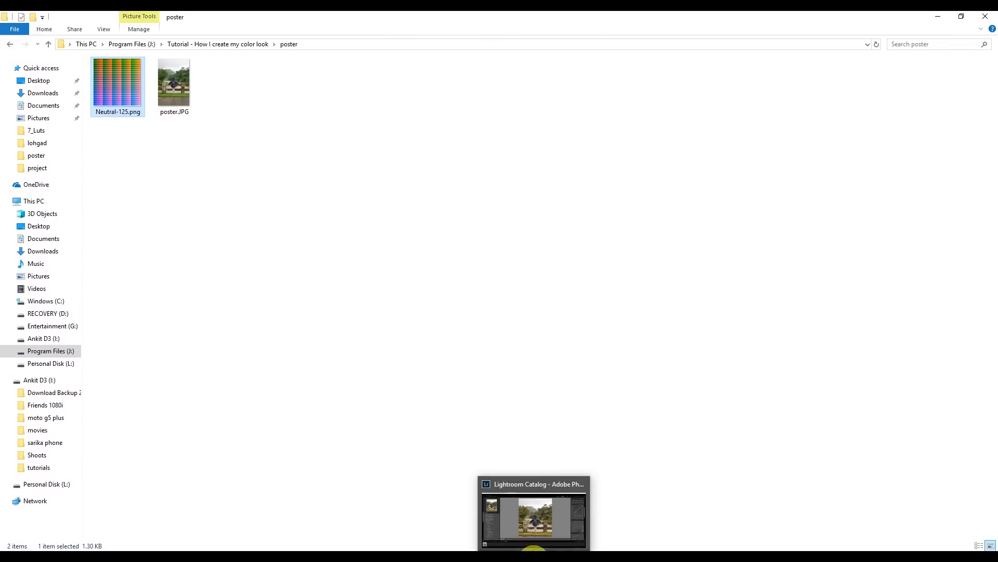
Step: Import only Neutral-125.png into the Lightroom catalogue
left_click(535, 511)
left_click(9, 28)
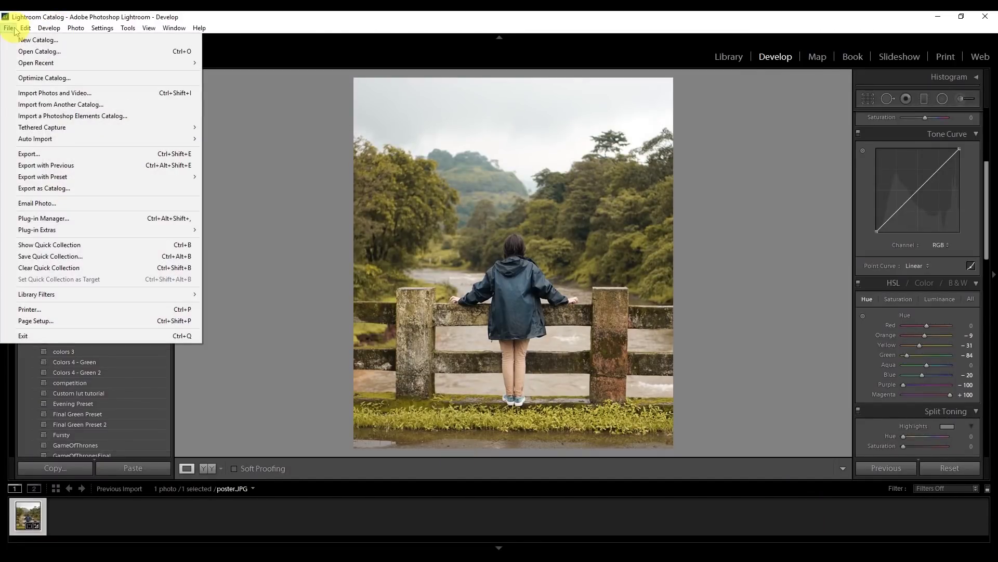
left_click(45, 96)
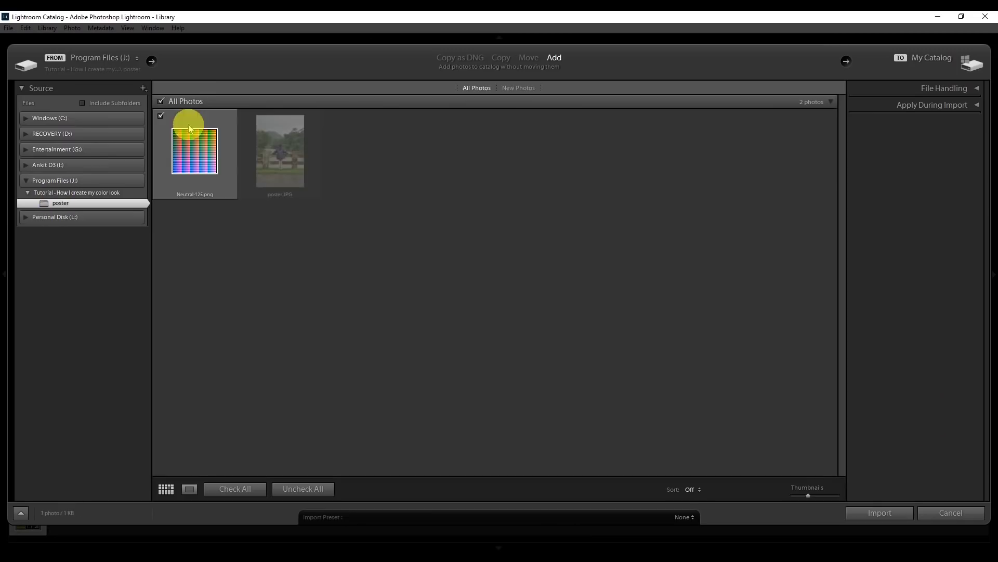
left_click(190, 145)
left_click(877, 513)
Step: Select the imported Neutral-125.png HALD image and switch to Develop
left_click(165, 472)
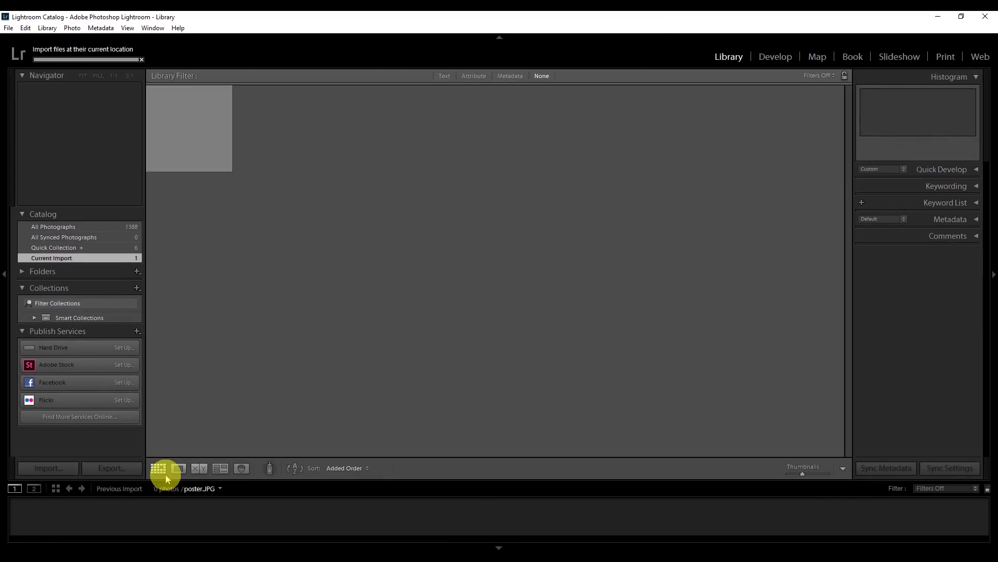
left_click(205, 151)
key("d")
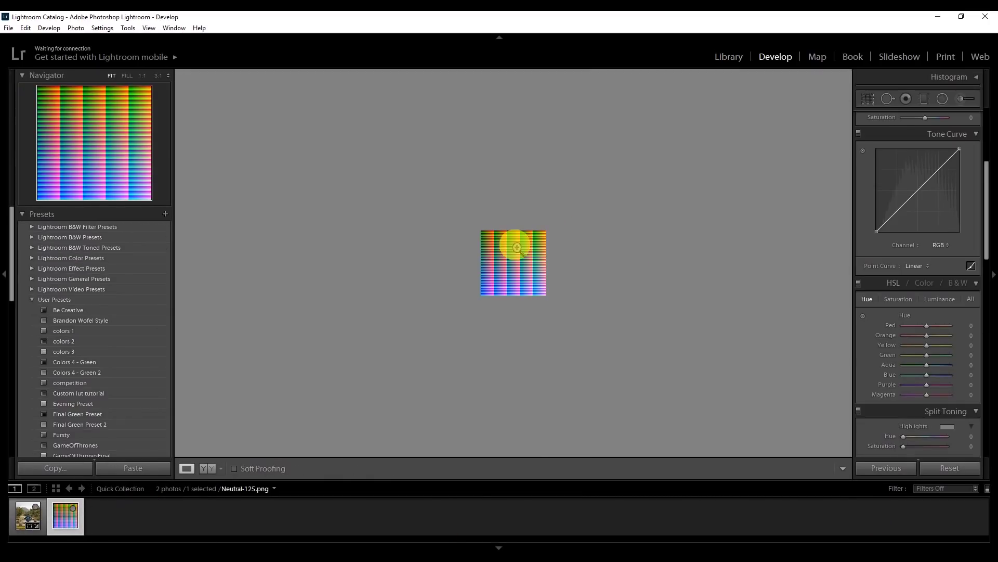
Step: Copy the develop settings from poster.JPG
left_click(23, 516)
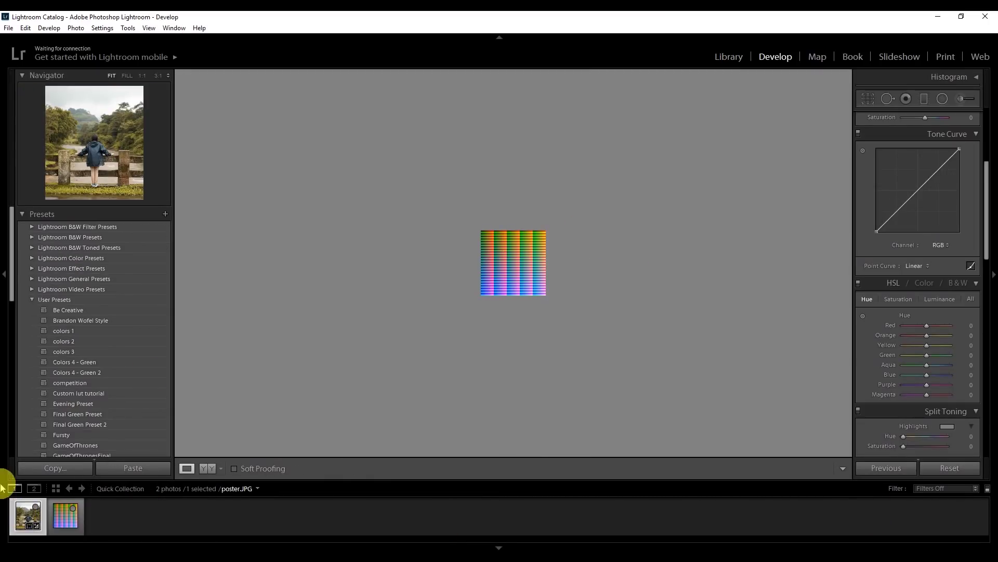
left_click(64, 516)
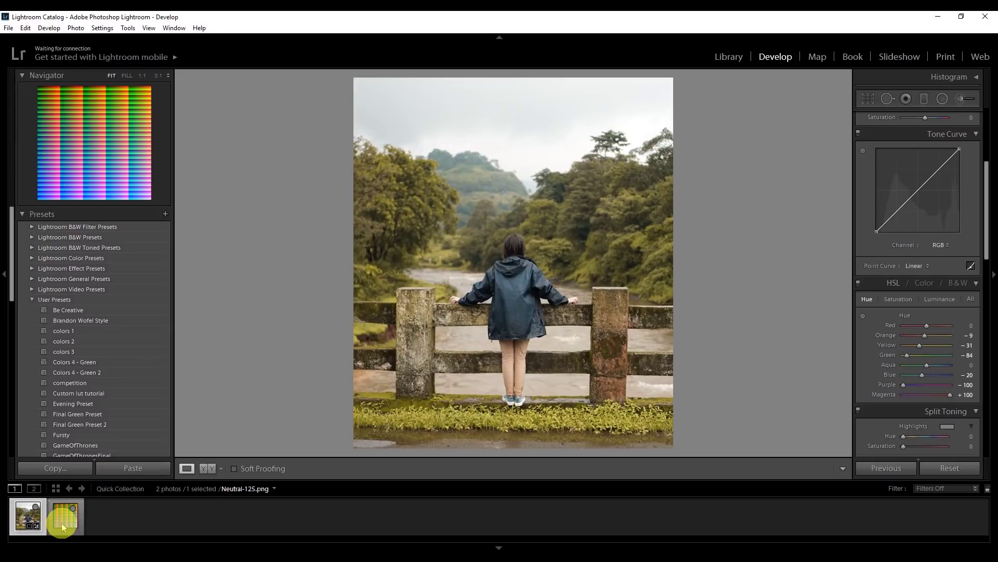
left_click(26, 520)
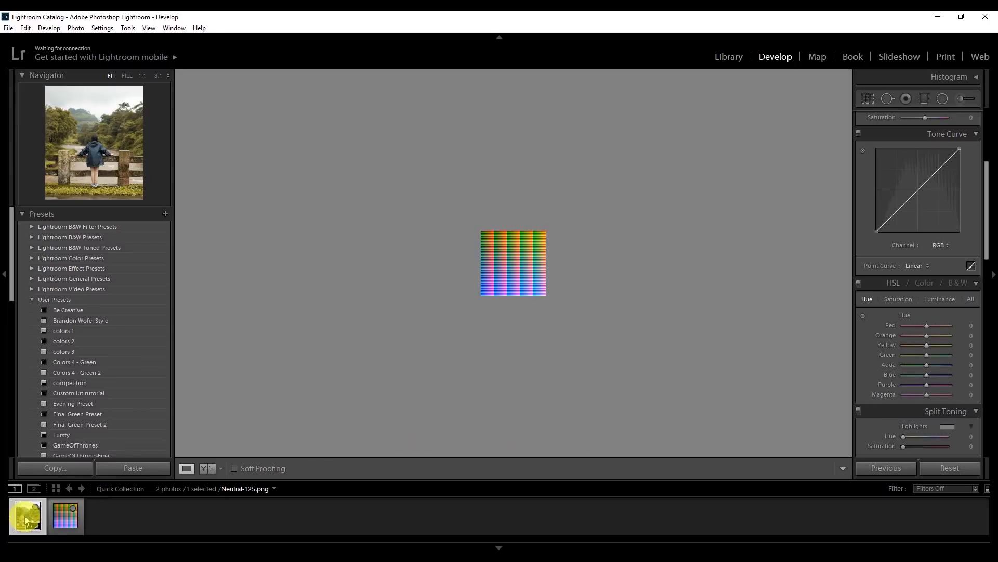
right_click(501, 232)
mouse_move(546, 236)
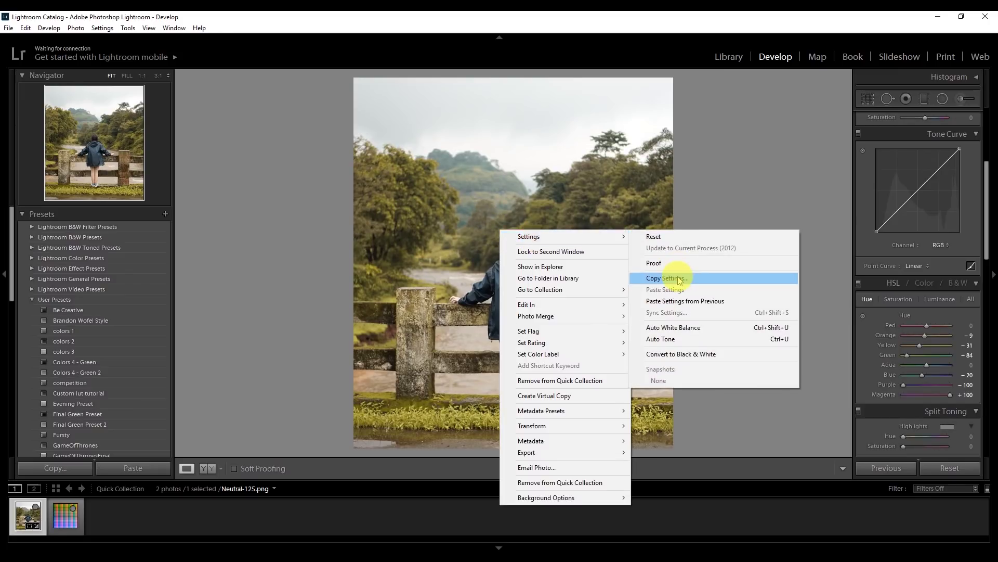
left_click(679, 278)
left_click(639, 283)
Step: Paste the copied settings onto the Neutral-125.png HALD image
left_click(66, 516)
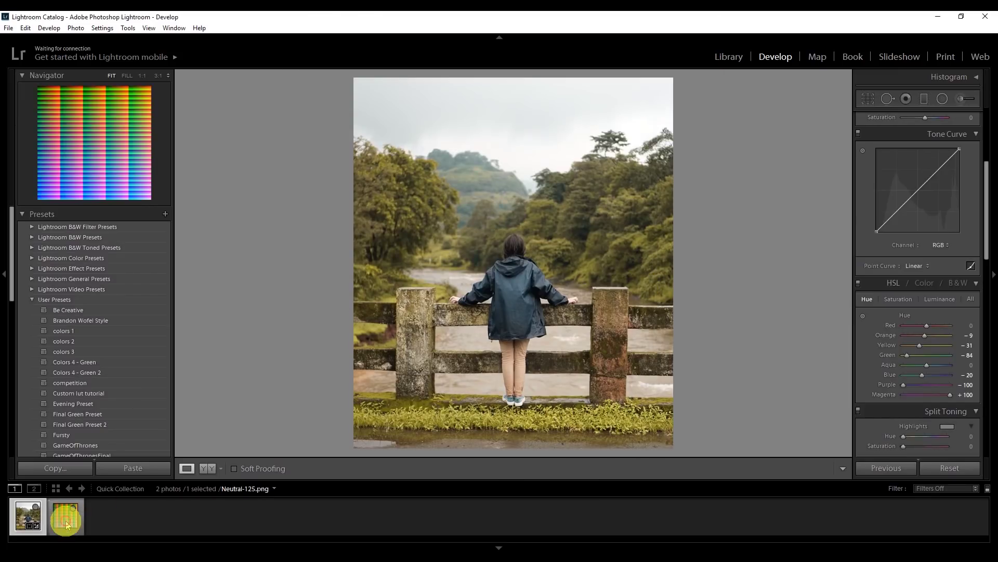
right_click(504, 263)
mouse_move(546, 266)
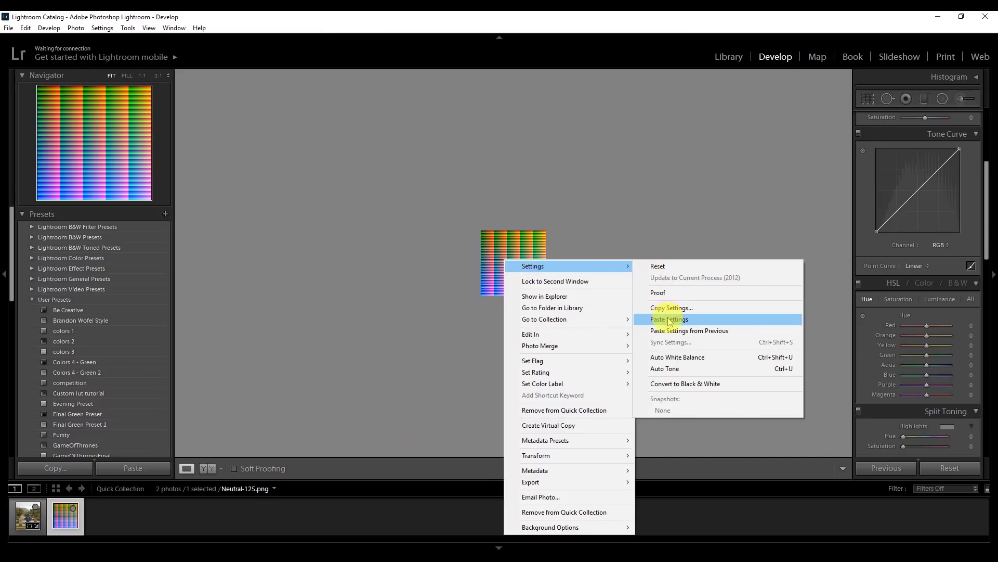
left_click(669, 320)
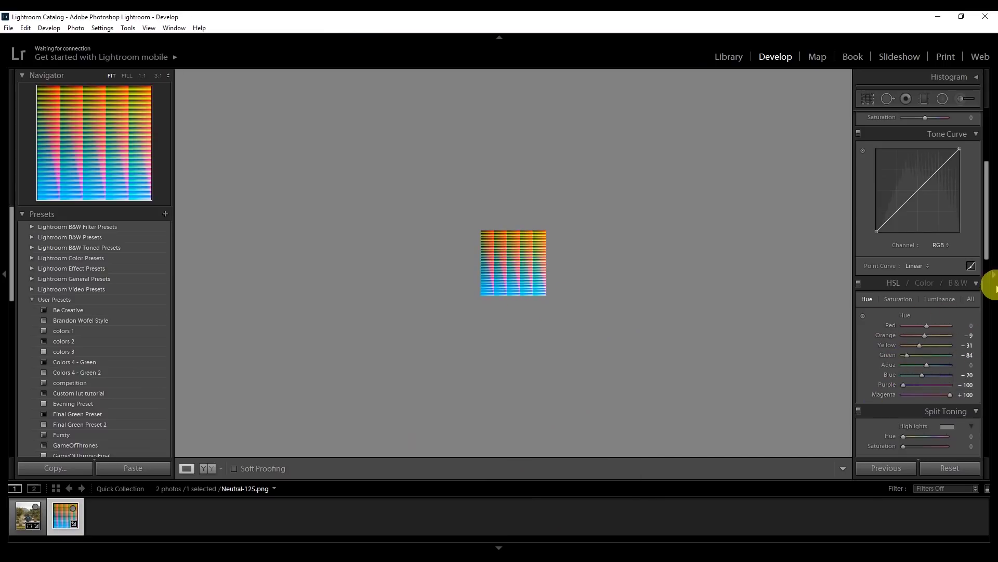
scroll(989, 252, "down", 1)
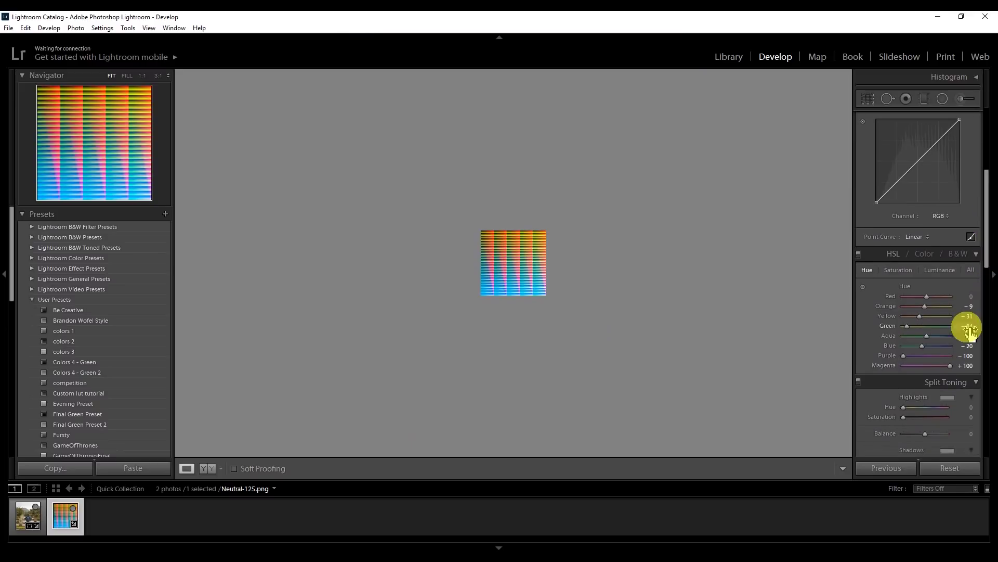
mouse_move(987, 253)
left_mouse_down()
mouse_move(989, 266)
mouse_move(987, 234)
left_mouse_up()
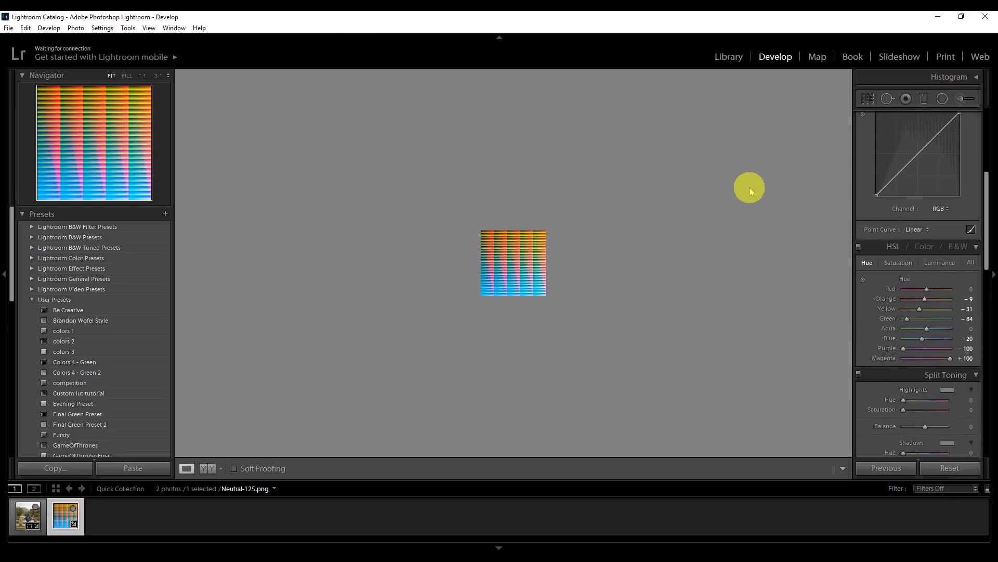
Step: Export Neutral-125 as a quality-100 JPEG into the poster folder
left_click(8, 30)
left_click(33, 154)
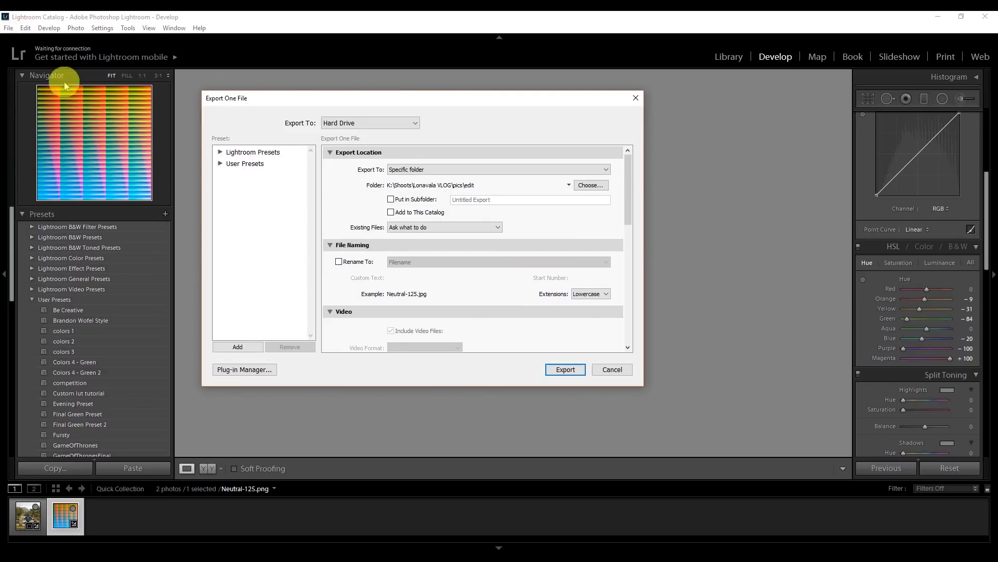
left_click_drag(629, 207, 606, 264)
left_click(582, 281)
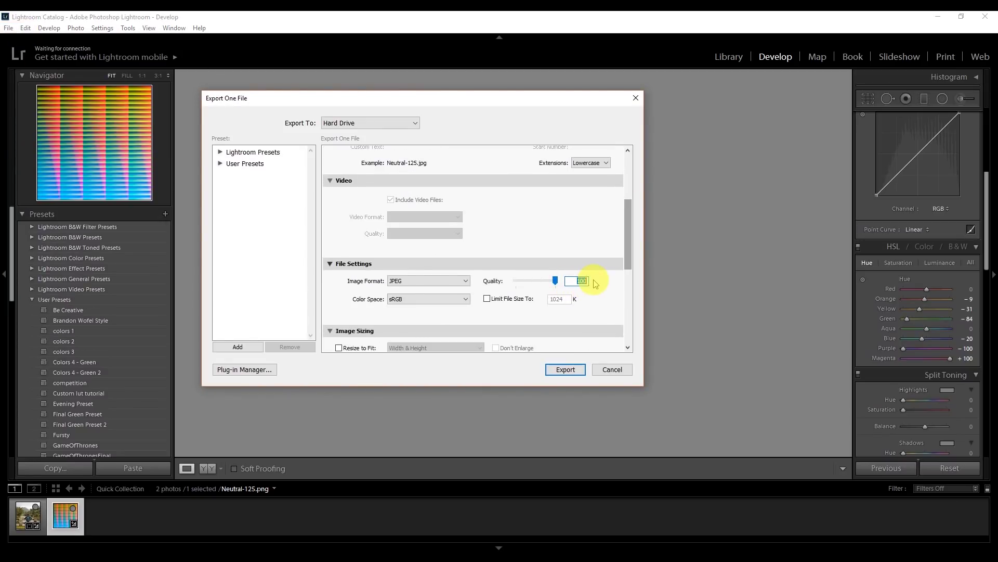
mouse_move(630, 234)
left_mouse_down()
mouse_move(631, 290)
mouse_move(634, 178)
left_mouse_up()
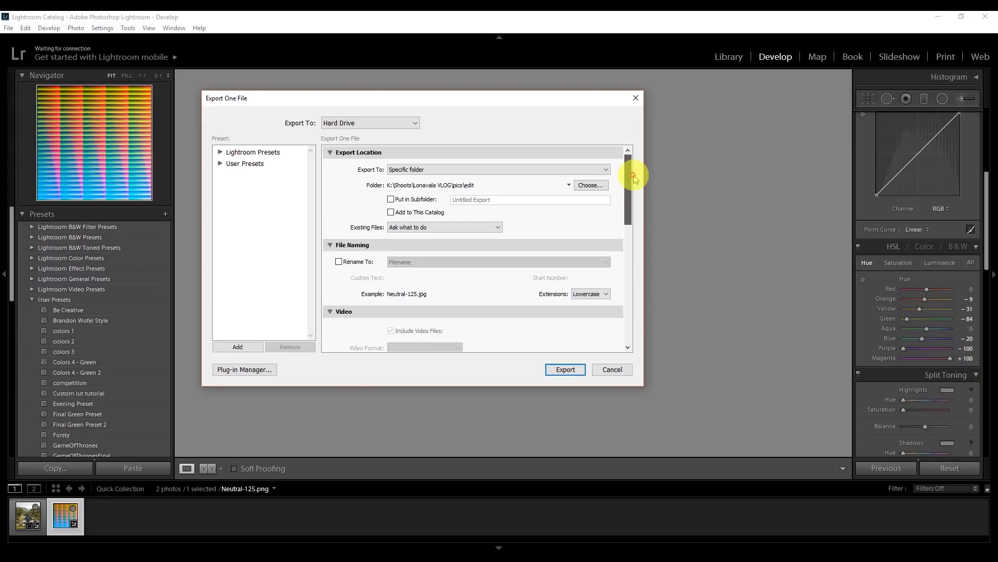
left_click(598, 184)
left_click(606, 368)
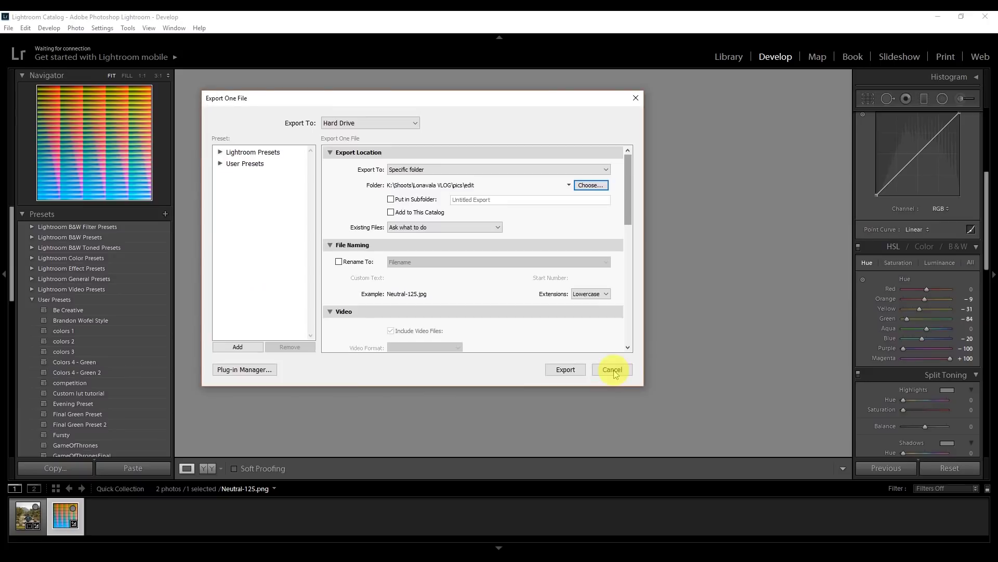
left_click(565, 369)
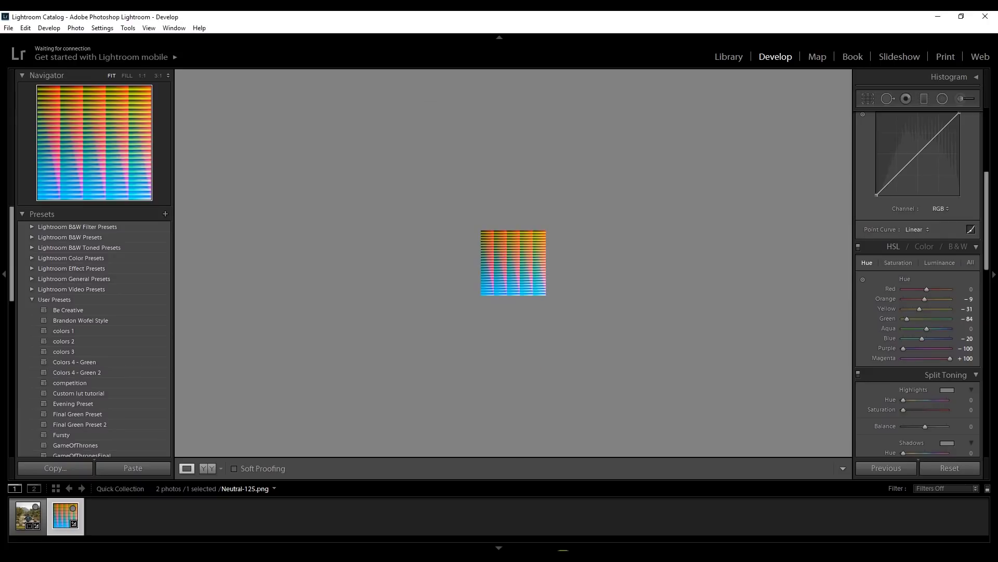
Step: Convert Neutral-125.jpg from the tutorial's poster folder into a CUBE LUT
left_click(564, 549)
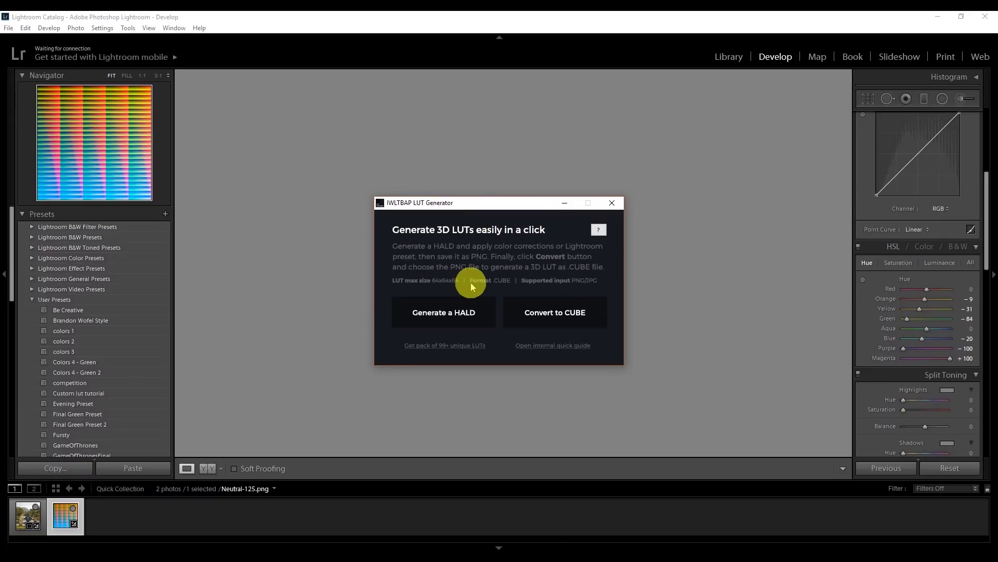
left_click(554, 312)
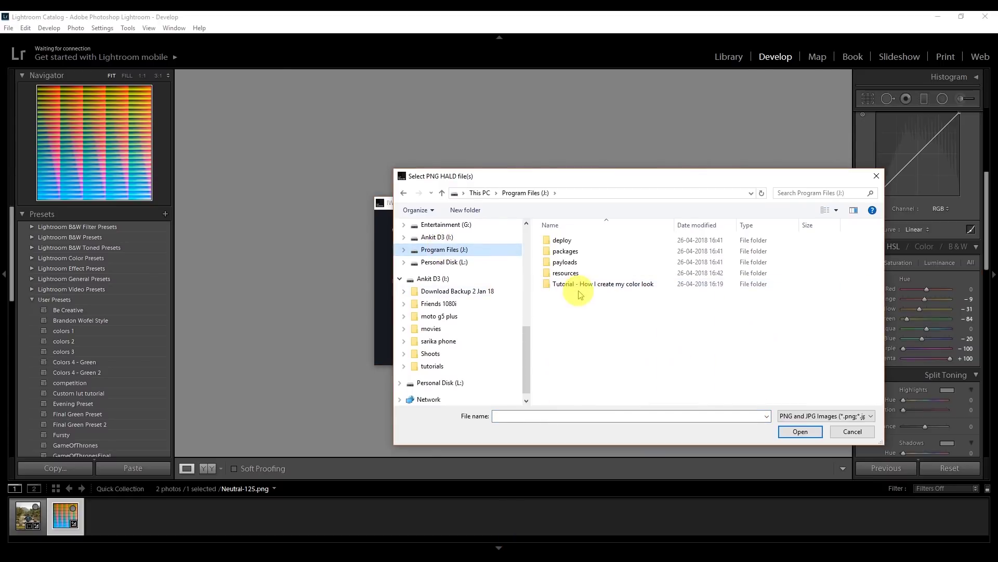
left_click(579, 285)
double_click(579, 286)
double_click(564, 240)
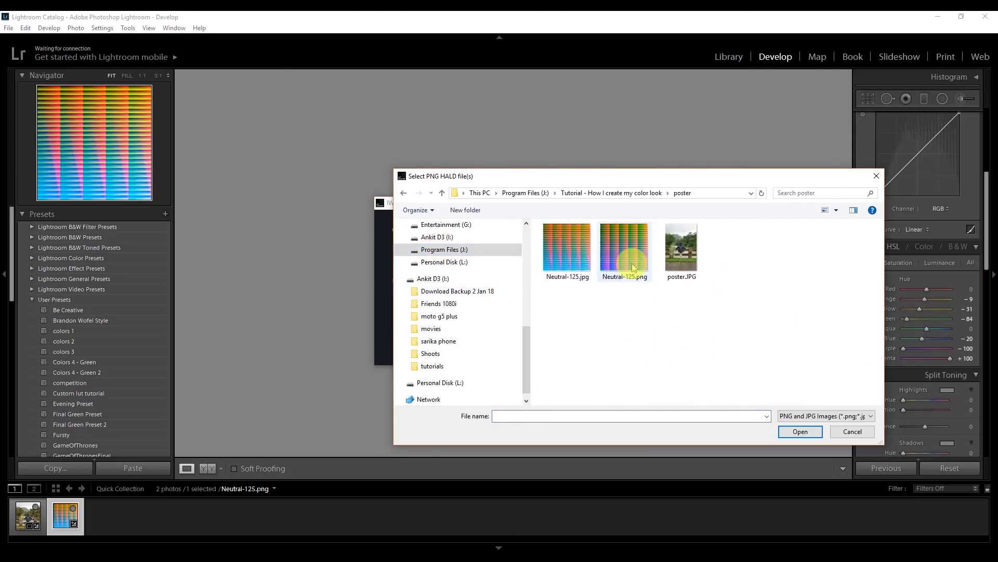
left_click(567, 253)
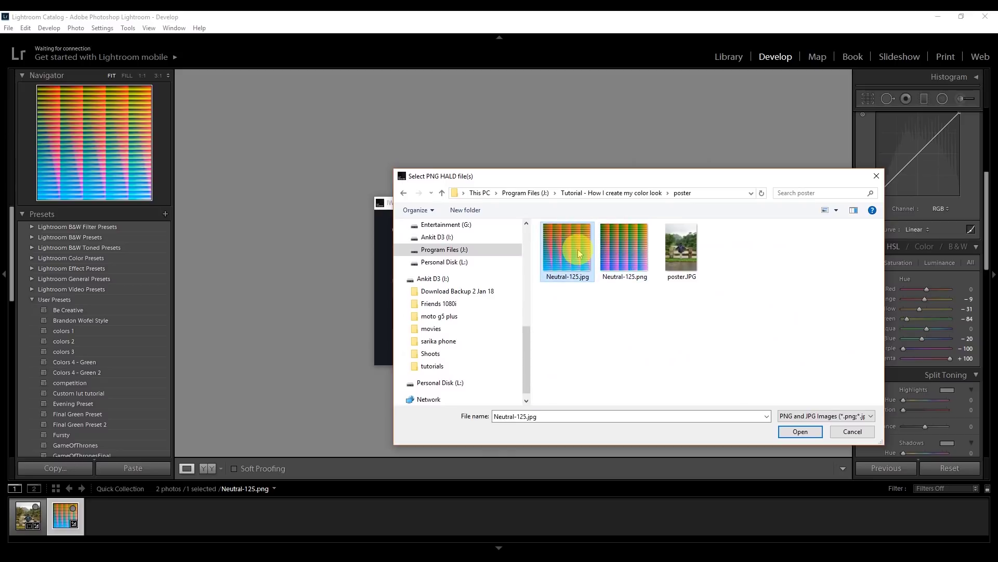
left_click(790, 434)
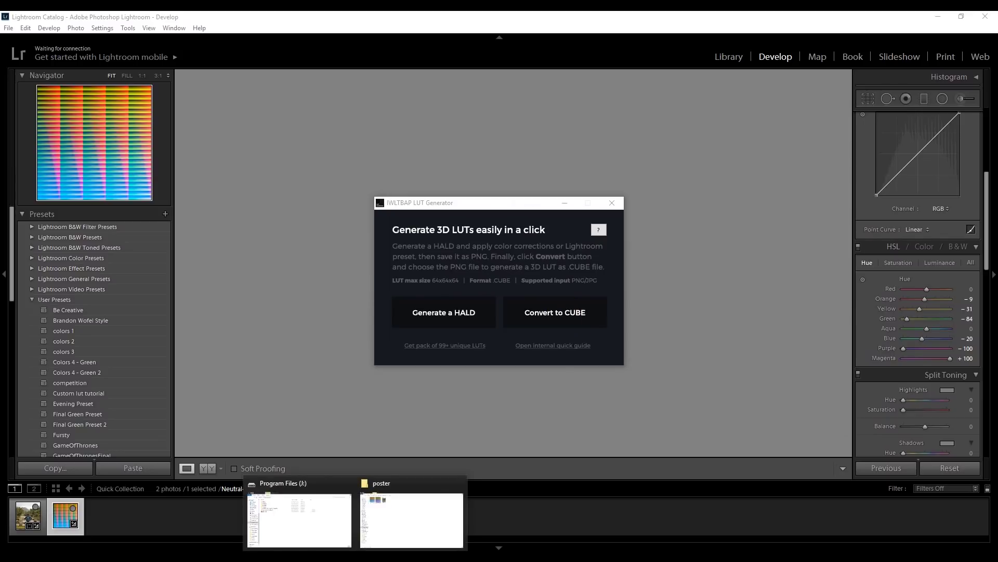
Step: Acknowledge 'Conversion is done!', close the generator, and switch to Premiere Pro
left_click(382, 520)
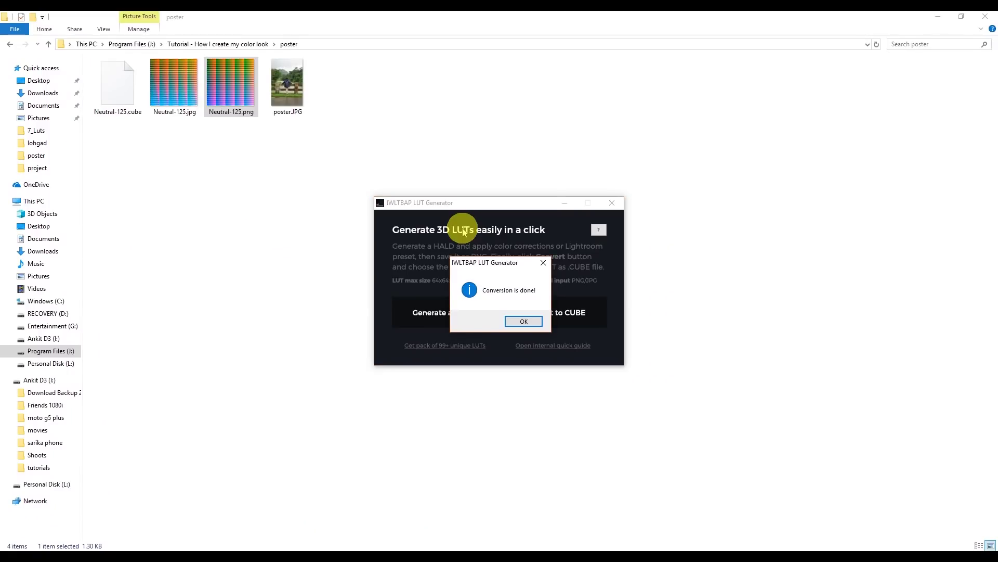
left_click(516, 325)
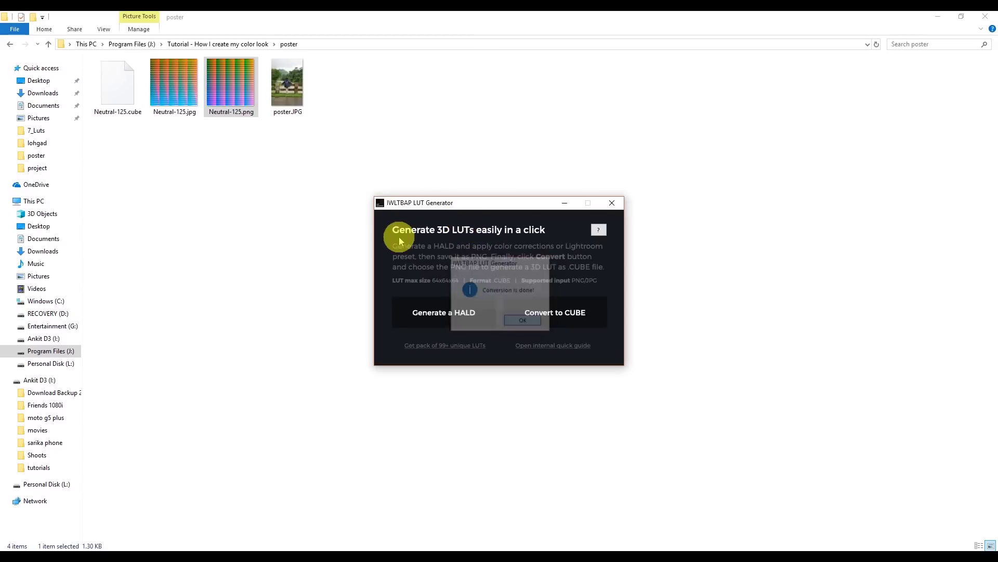
left_click(121, 98)
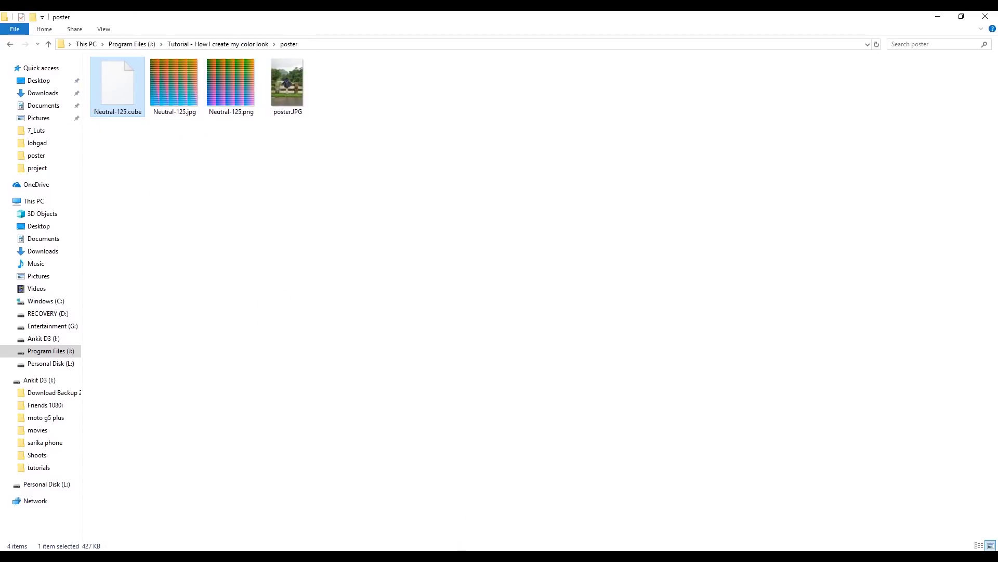
left_click(519, 555)
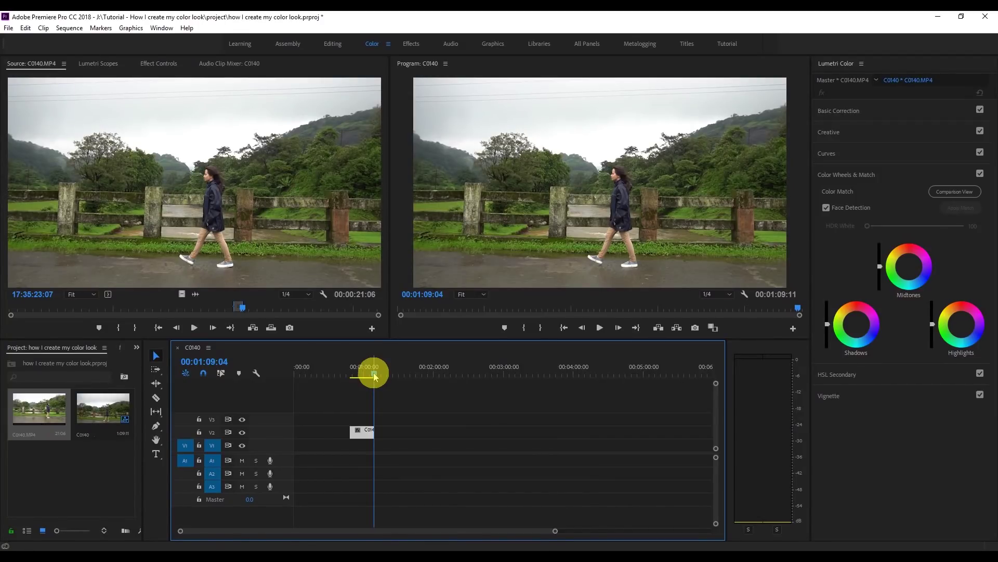
Step: Load Neutral-125.cube as the Lumetri Creative look on clip C0140
left_click(832, 134)
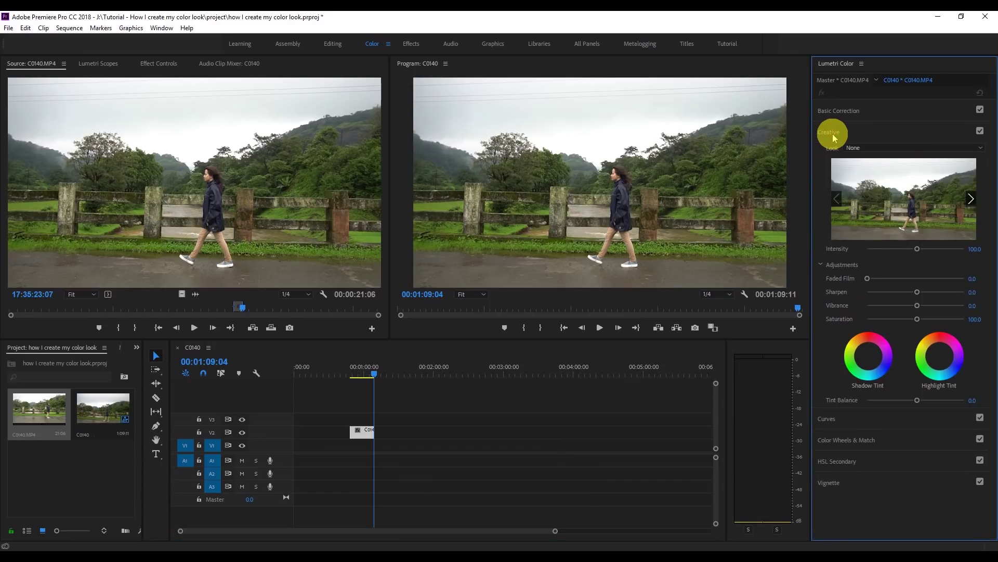
left_click(869, 149)
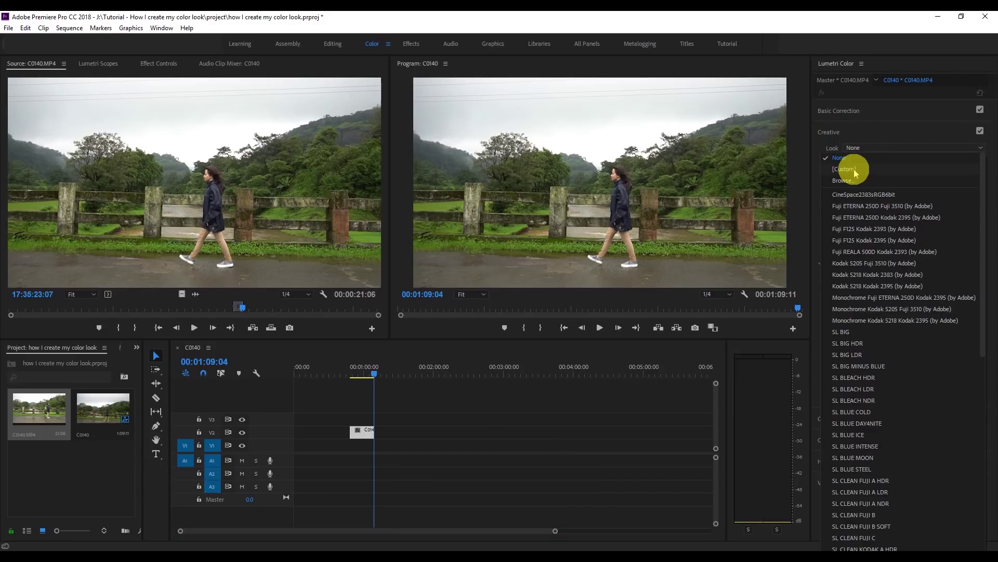
left_click(852, 179)
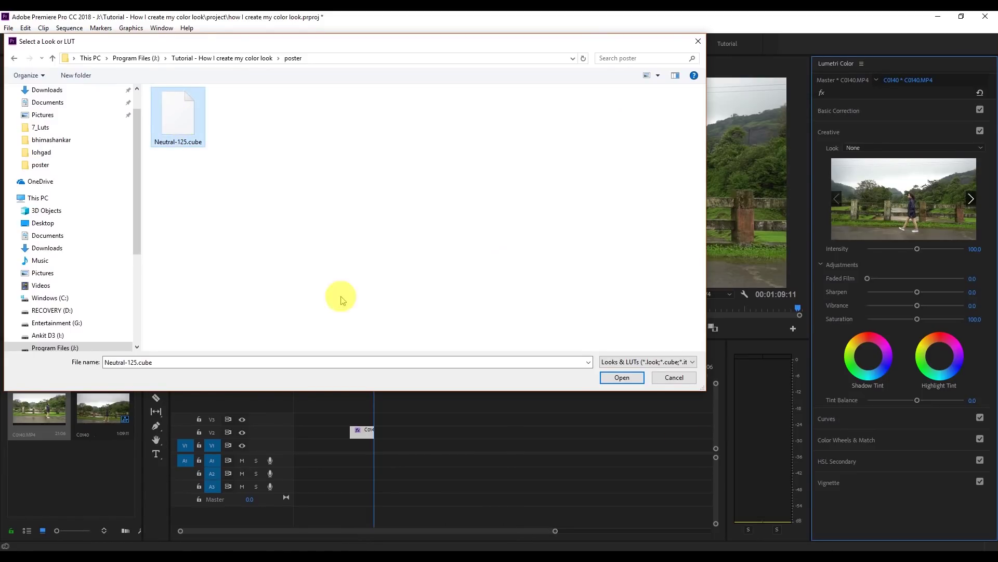
left_click(630, 377)
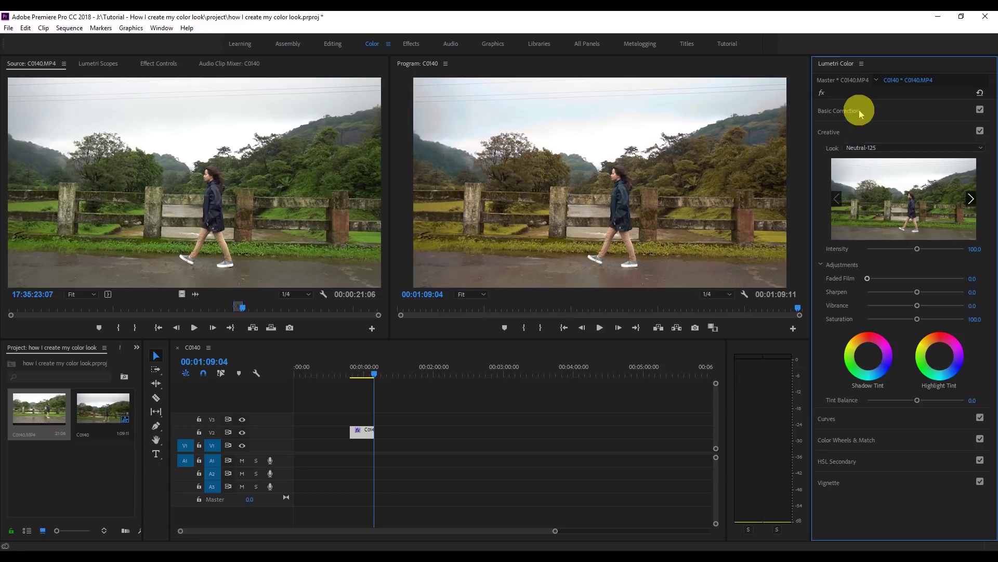
Step: Lower Highlights to -28.3 in Basic Correction and bring back the Creative look settings
left_click(839, 109)
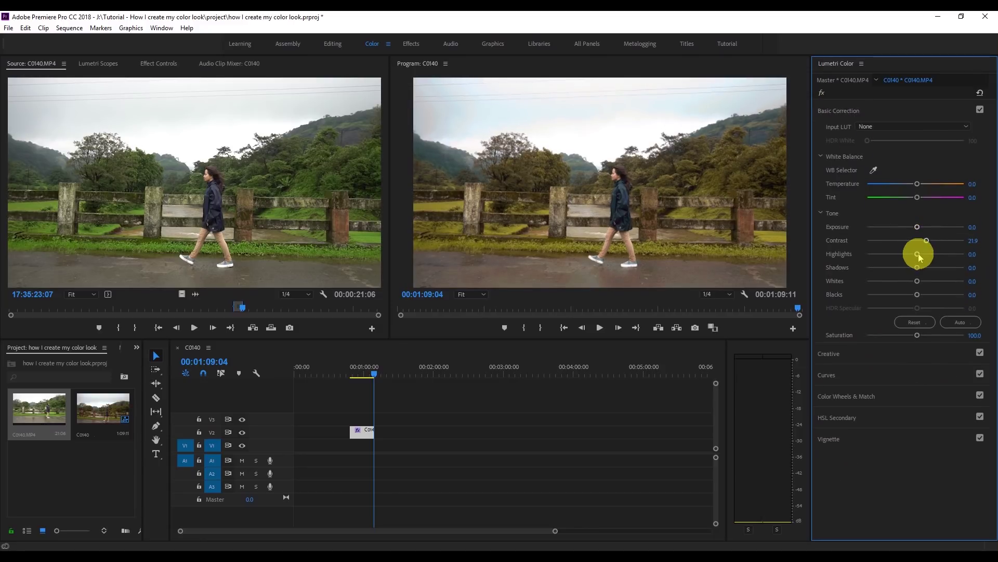
mouse_move(918, 255)
left_mouse_down()
mouse_move(902, 254)
mouse_move(927, 268)
mouse_move(910, 282)
mouse_move(864, 296)
mouse_move(884, 297)
left_mouse_up()
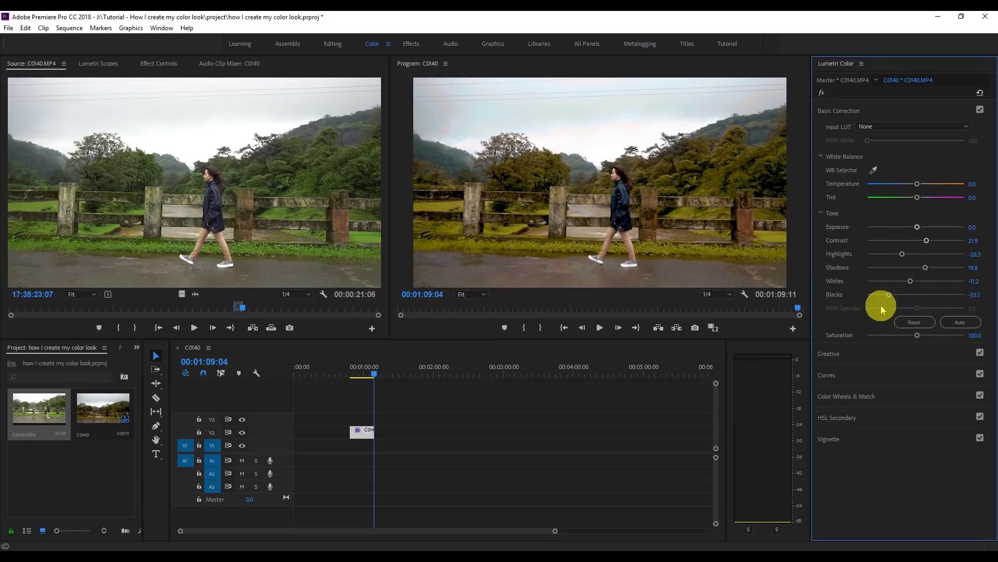
left_click(830, 355)
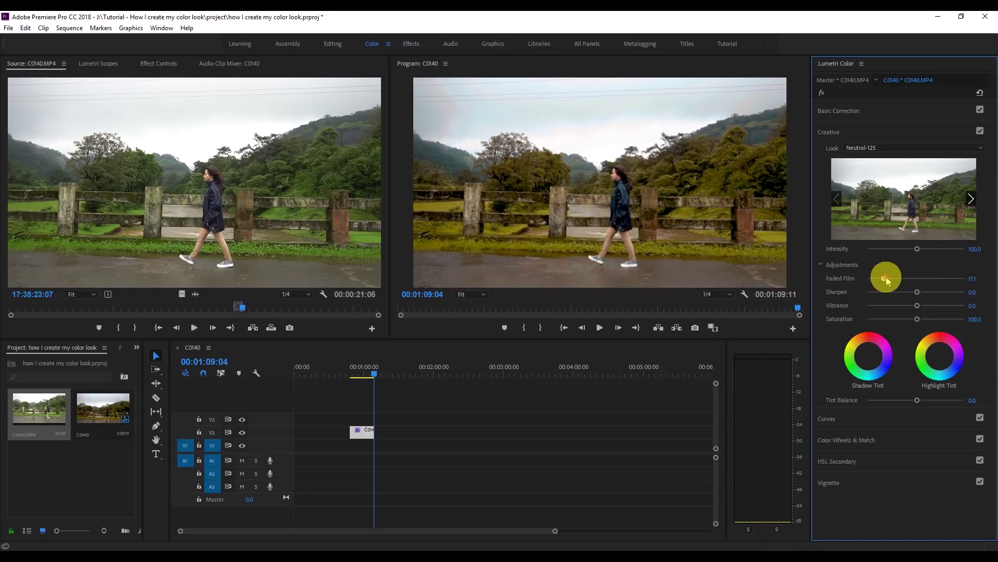
Step: Build an S-shaped RGB curve with darker shadows, a raised upper section and slightly faded blacks
left_click(833, 421)
left_click(913, 272)
left_click(944, 242)
left_click_drag(882, 304, 881, 312)
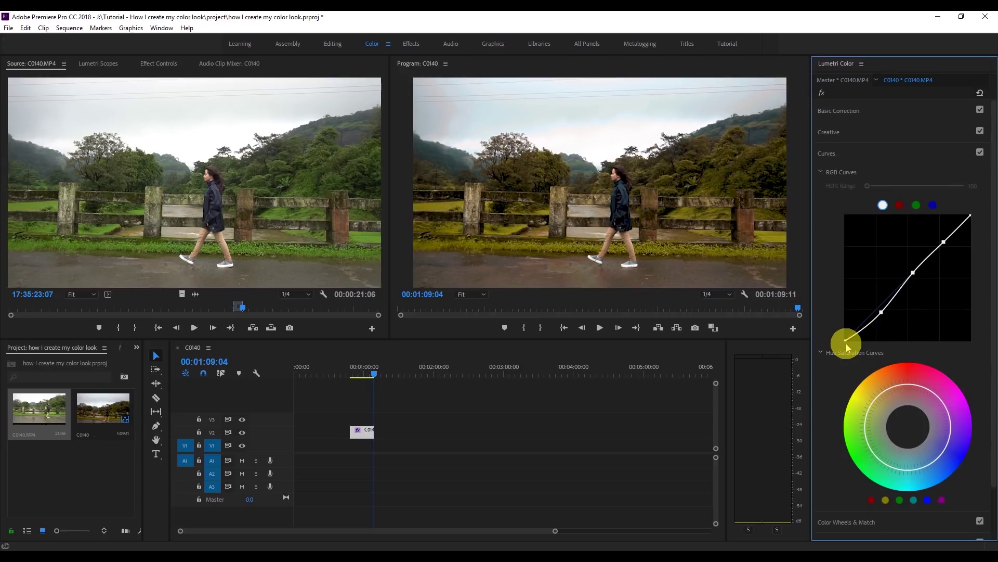
left_click_drag(944, 241, 970, 225)
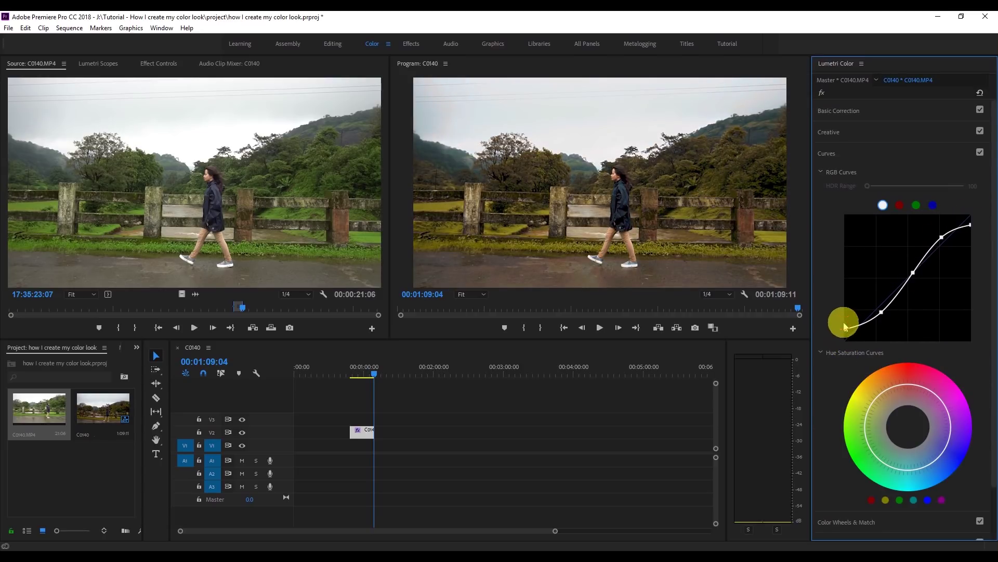
left_click_drag(845, 316, 847, 332)
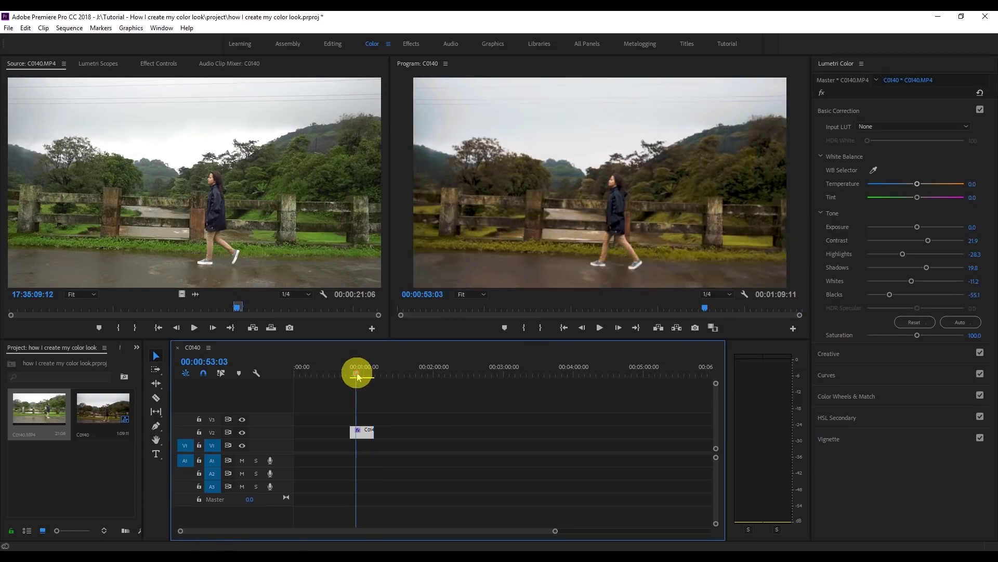
Step: Play the graded C0140 clip from about 00:00:50:00 in the Program monitor
left_click_drag(356, 373, 352, 378)
left_click(600, 329)
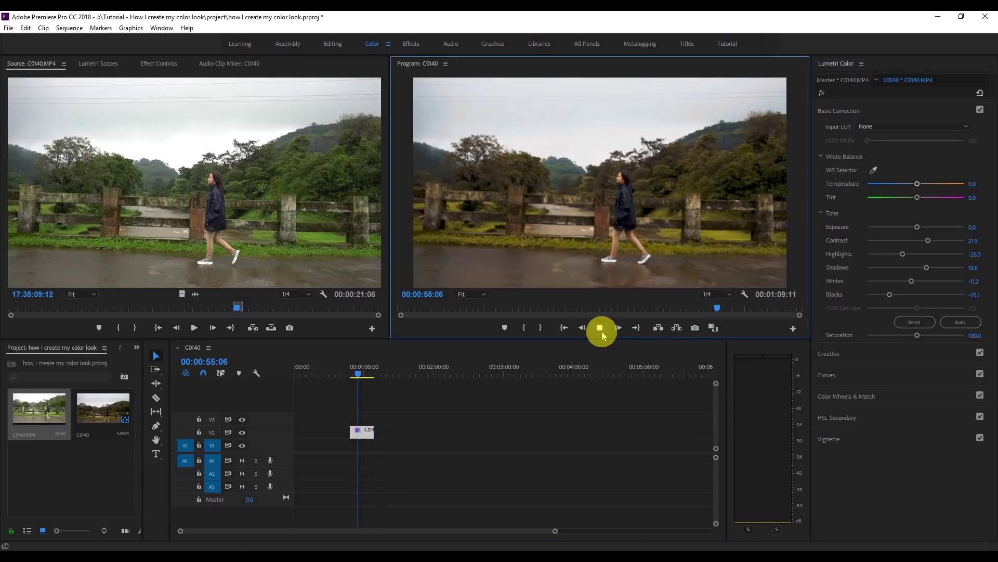